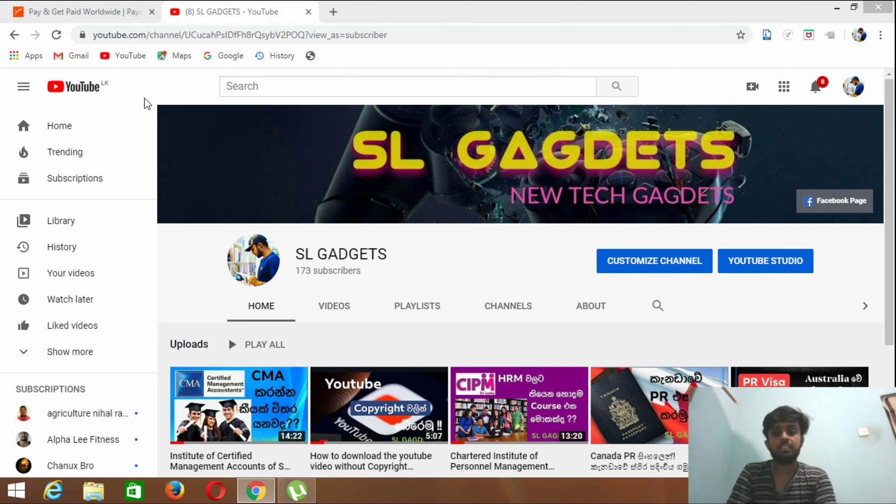
- Switch from the SL GADGETS YouTube channel to the 'Pay & Get Paid Worldwide | Payoneer' tab
click(89, 14)
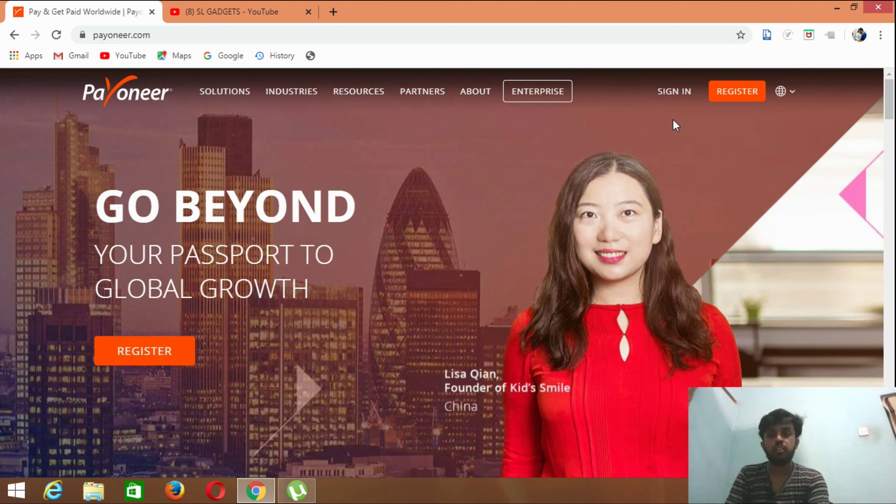
- Start a new Payoneer registration with the top-right REGISTER button
click(729, 101)
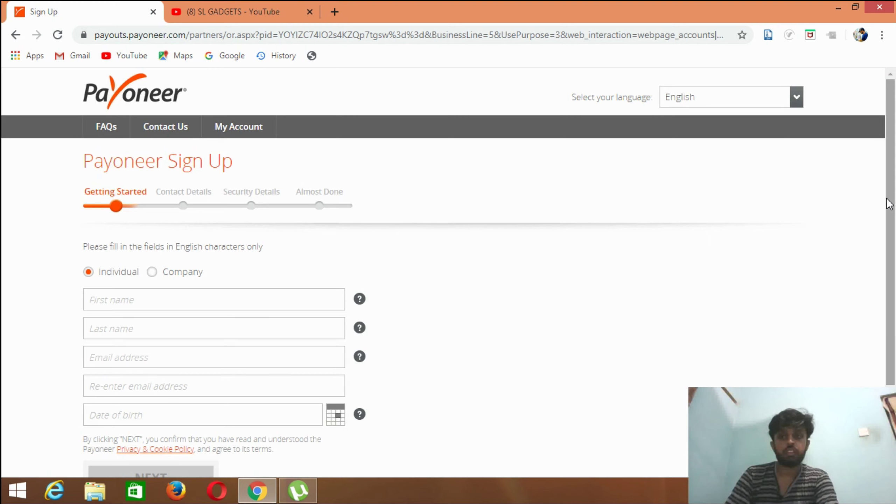
drag(890, 204, 895, 278)
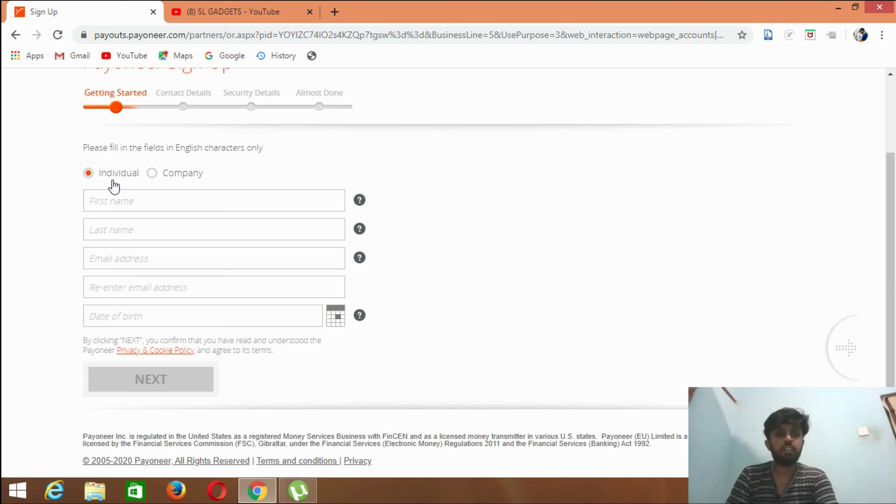
click(152, 173)
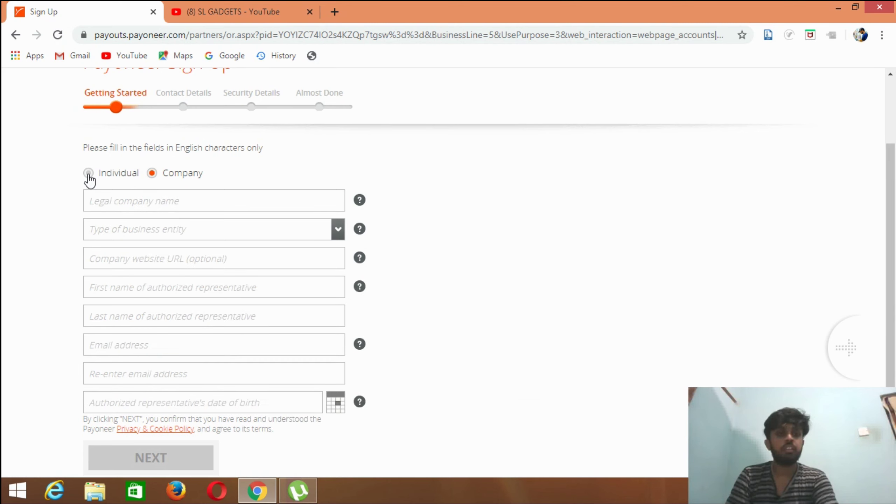
click(88, 173)
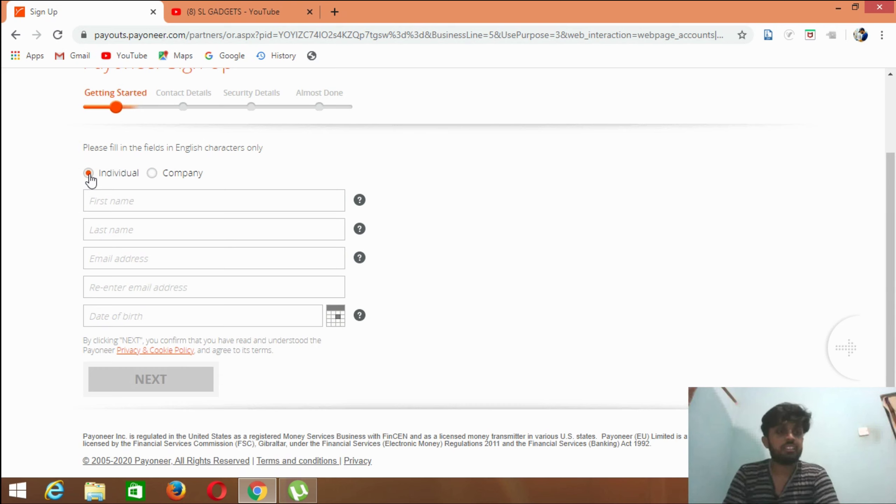
click(99, 203)
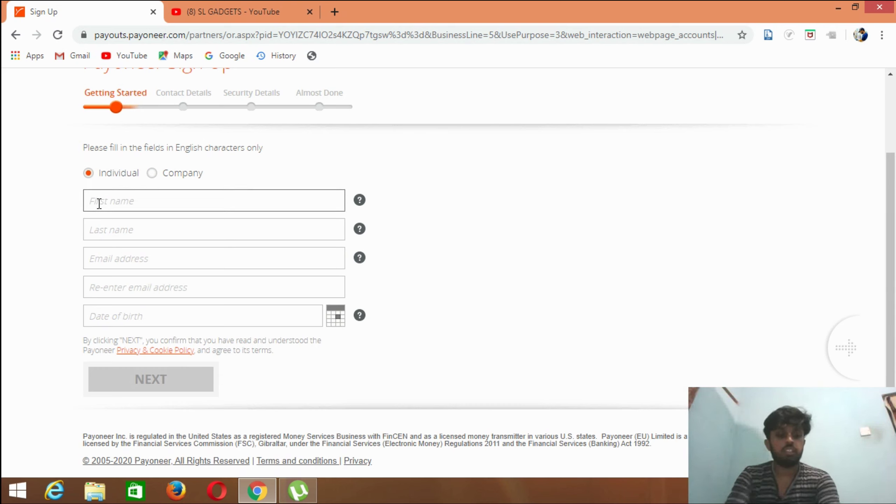
- Enter the applicant's first and last name, correcting a mistyped first name
key(Tab)
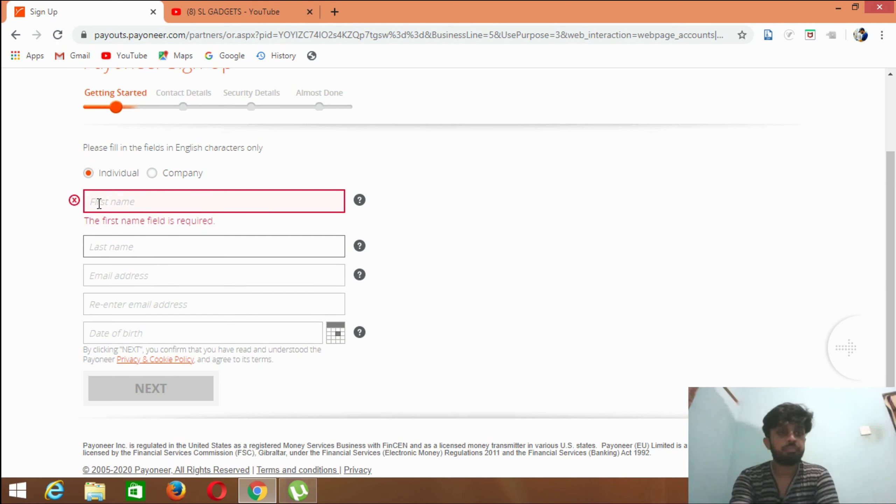
key(Tab)
click(98, 201)
text(erb)
key(BackSpace)
key(BackSpace)
key(BackSpace)
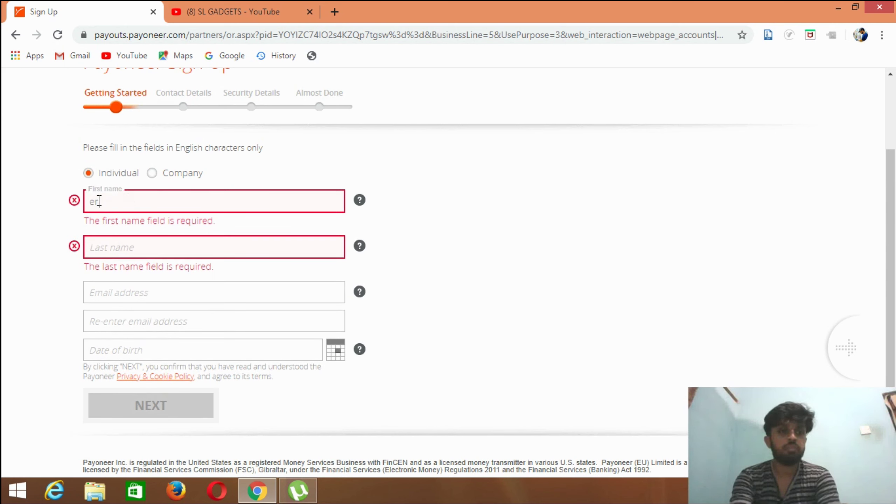
text(ashan)
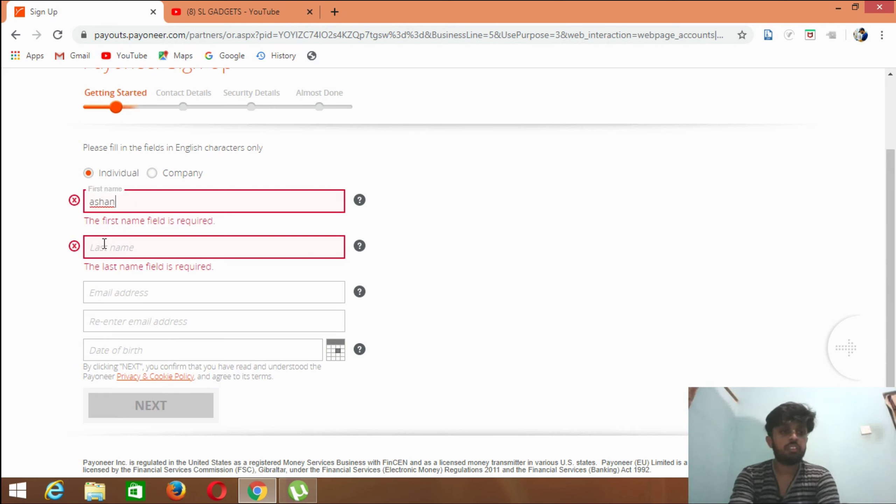
click(105, 243)
text(o)
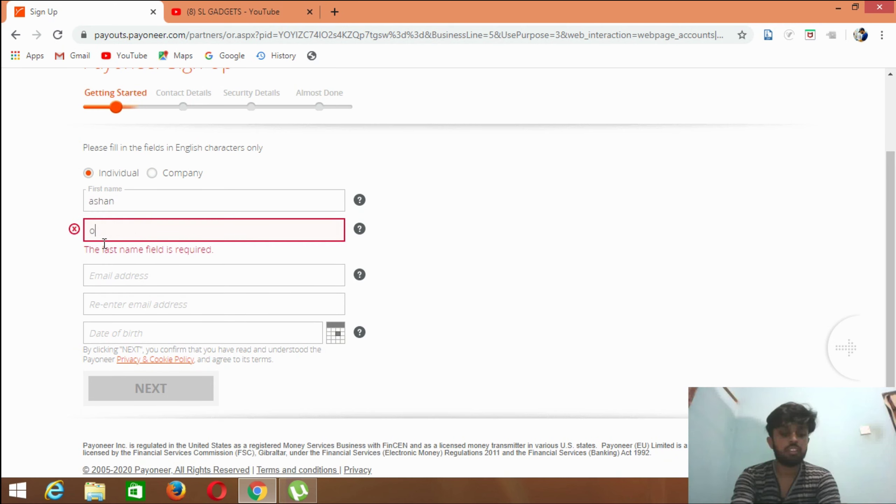
text(shan)
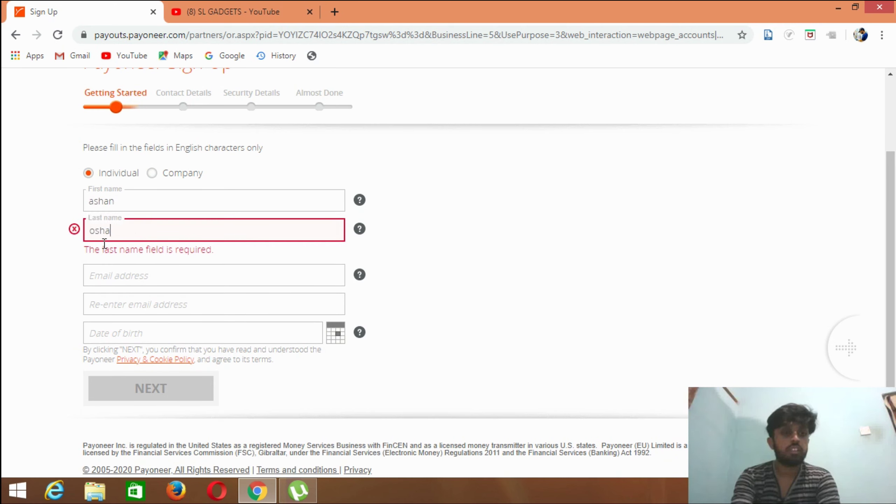
- Enter the e-mail address and paste the same address into the confirmation field
click(111, 277)
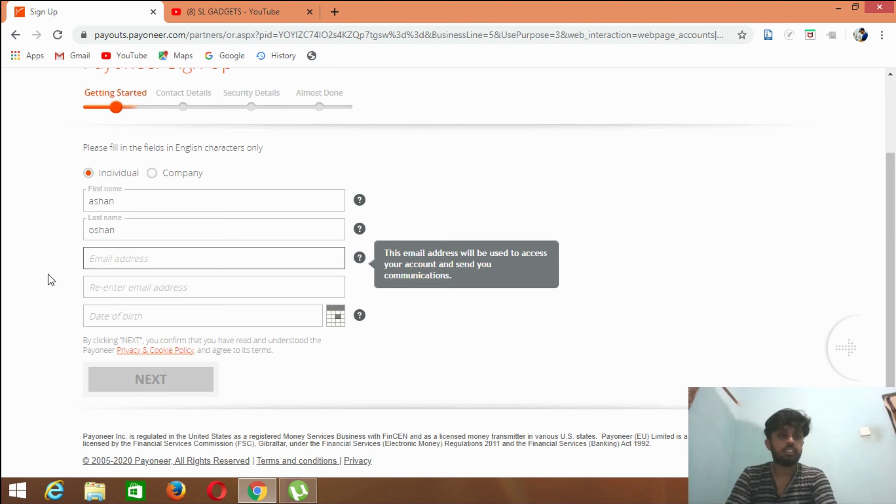
text(erangao99)
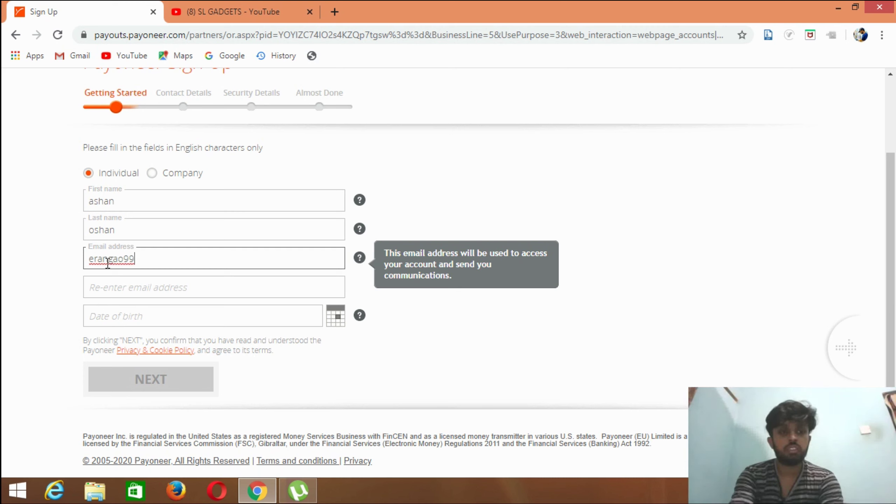
key(BackSpace)
key(BackSpace)
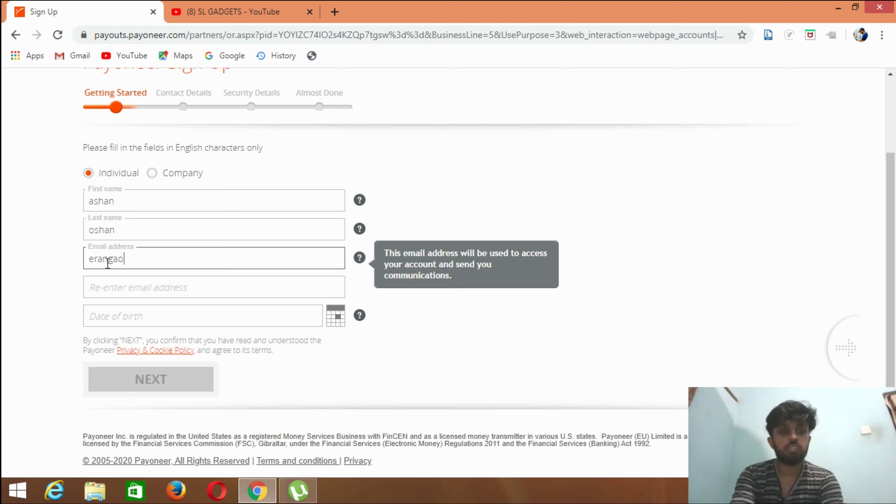
click(202, 289)
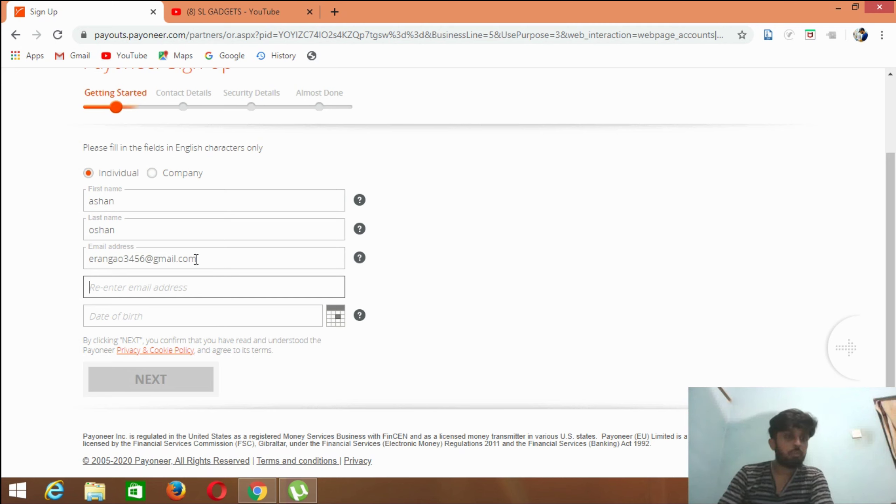
drag(89, 258, 217, 265)
key(ctrl+c)
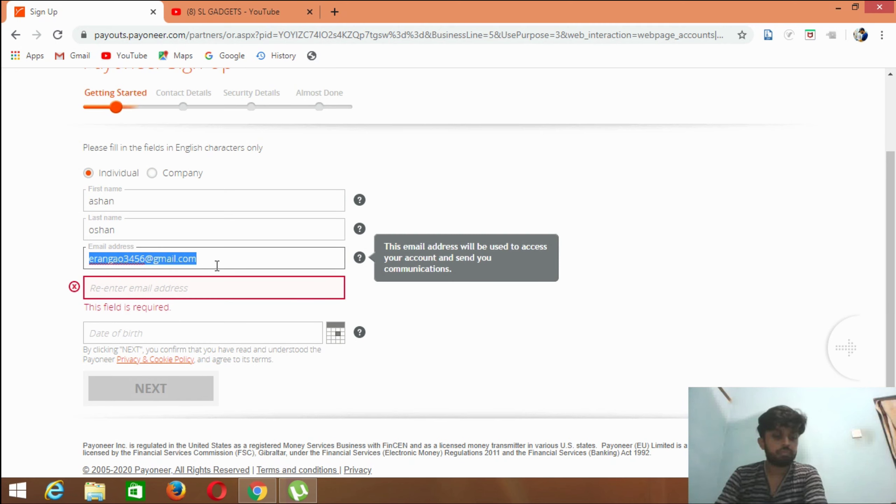
click(218, 288)
key(ctrl+v)
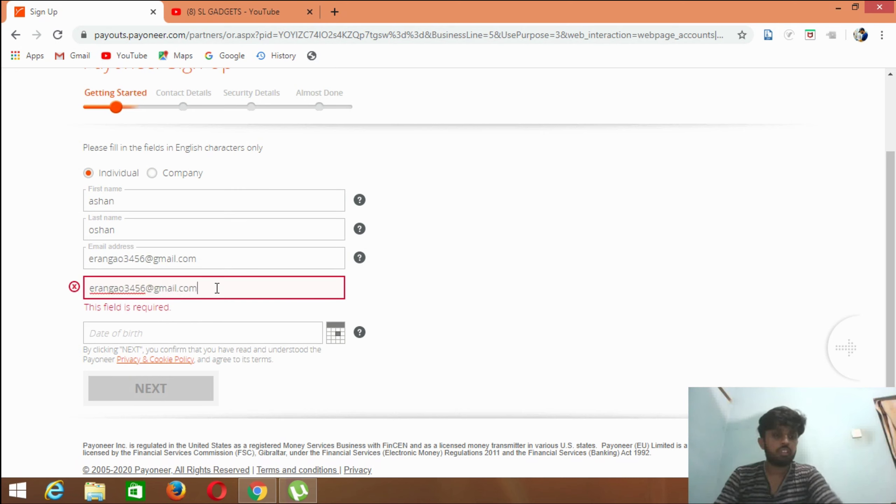
click(193, 333)
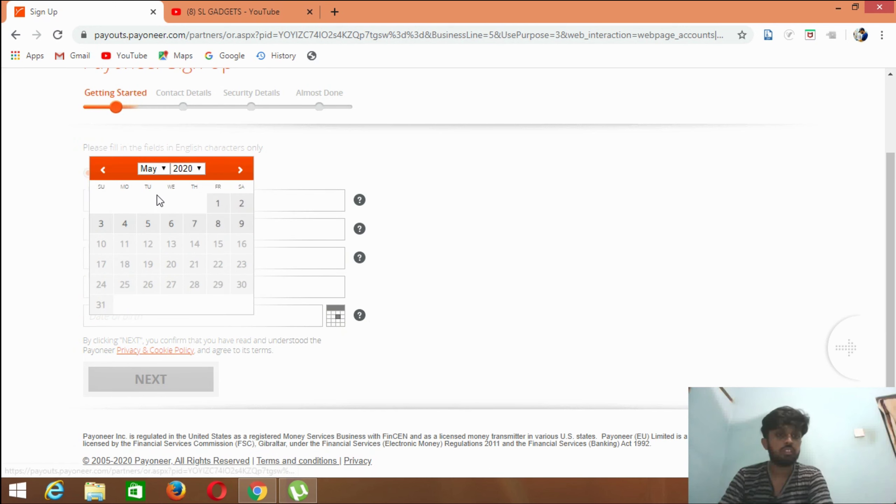
click(199, 168)
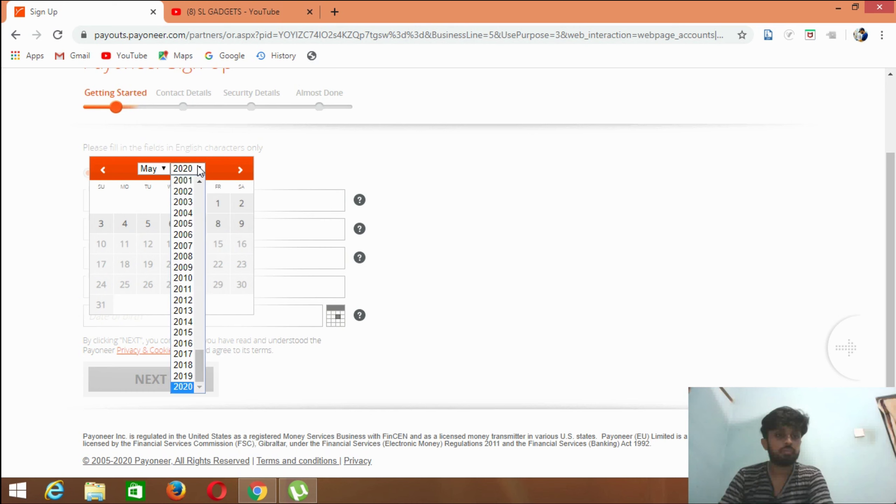
drag(199, 181, 199, 182)
click(183, 188)
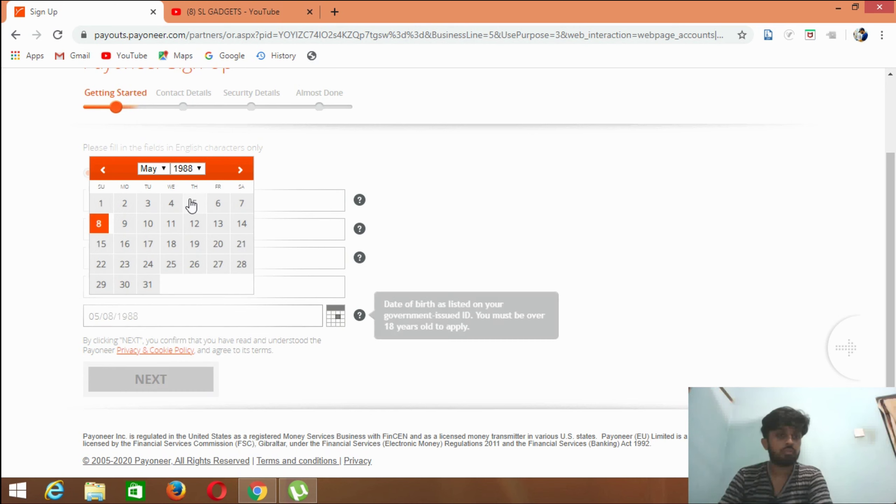
click(147, 208)
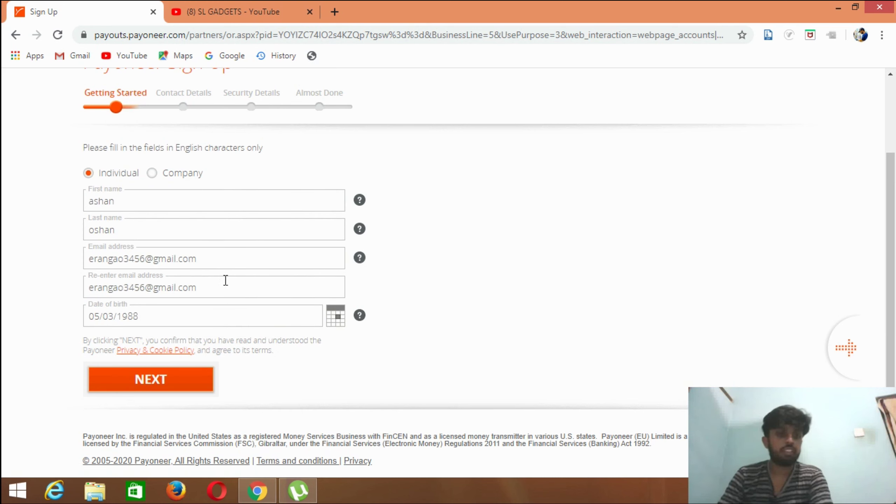
click(173, 380)
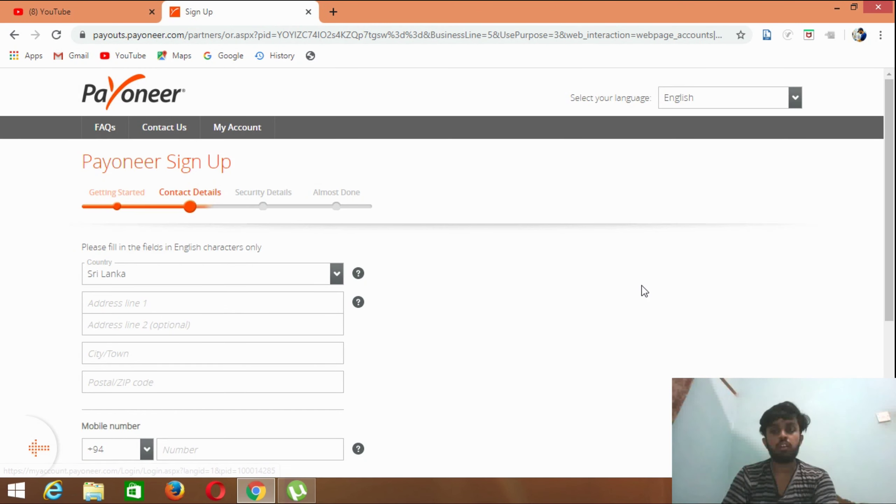
- Enter the residential street address and city in Contact Details
drag(893, 214, 893, 258)
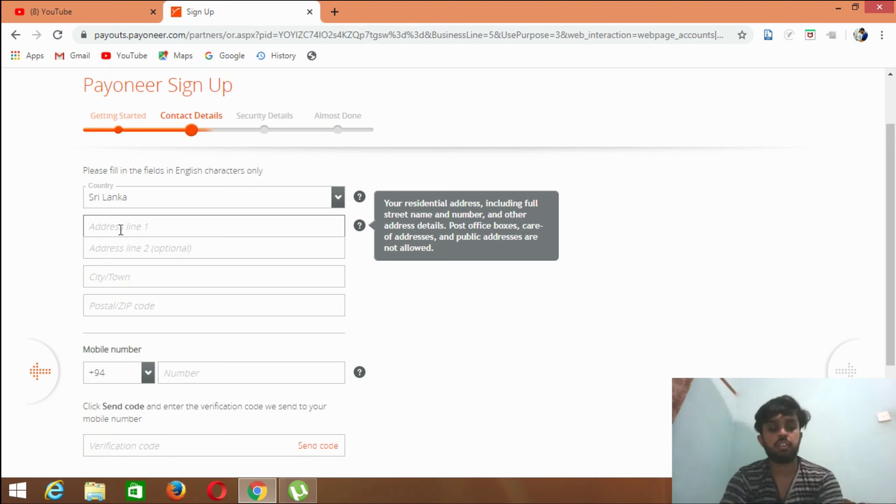
text(rat)
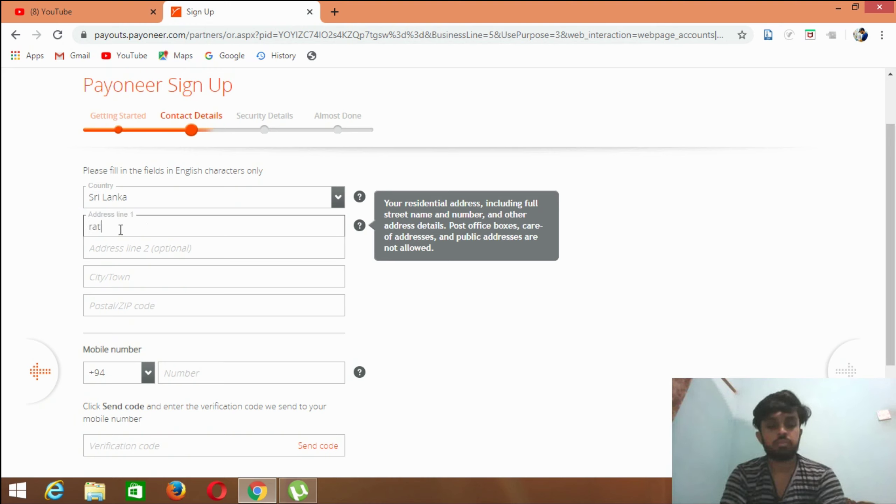
key(BackSpace)
key(BackSpace)
key(BackSpace)
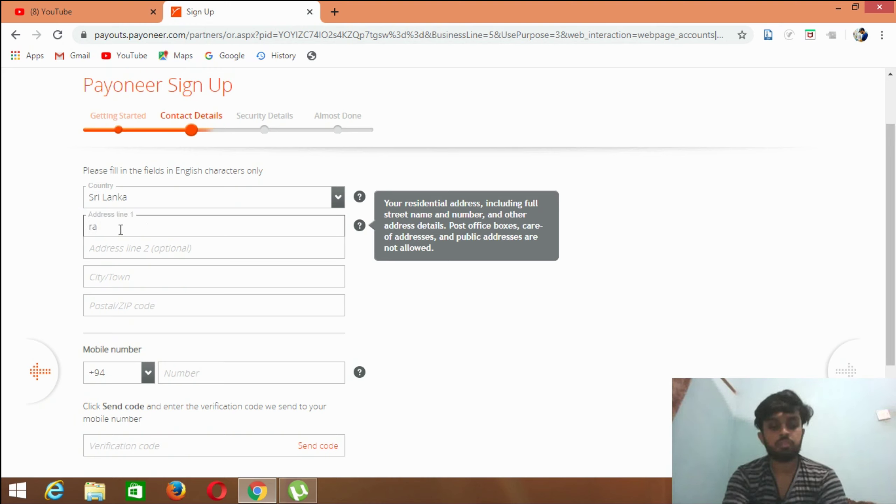
text(ne)
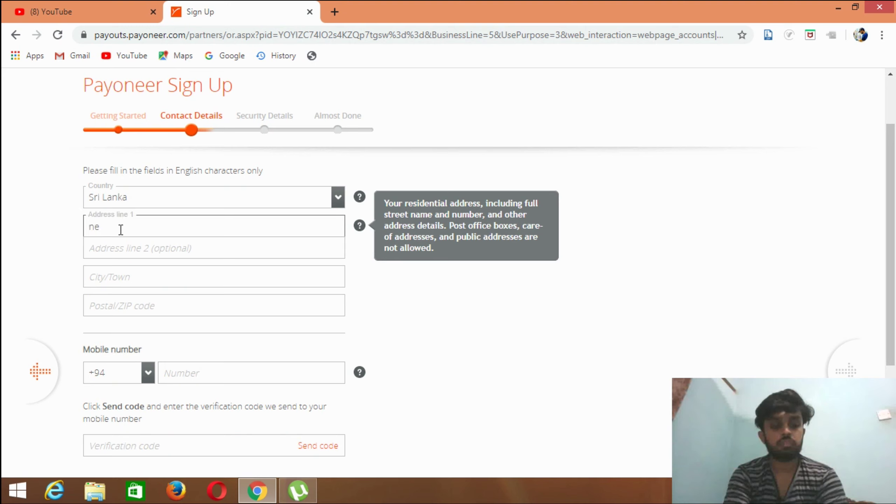
text(w tow)
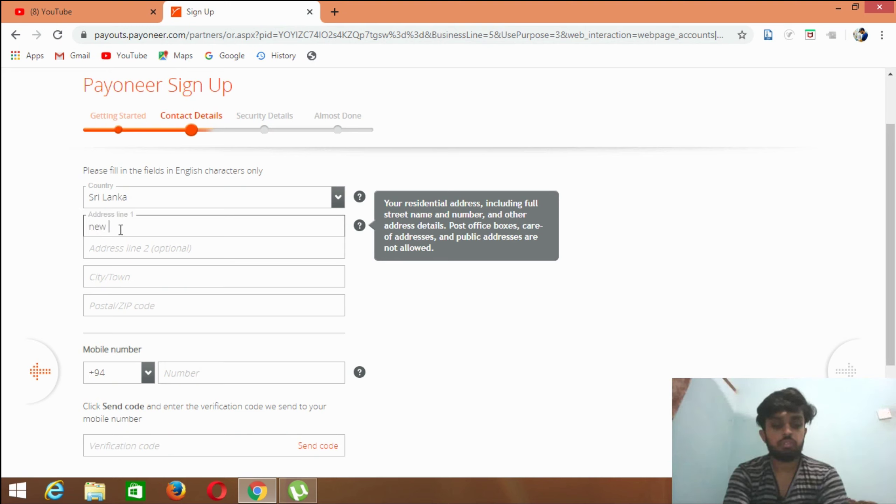
text(n)
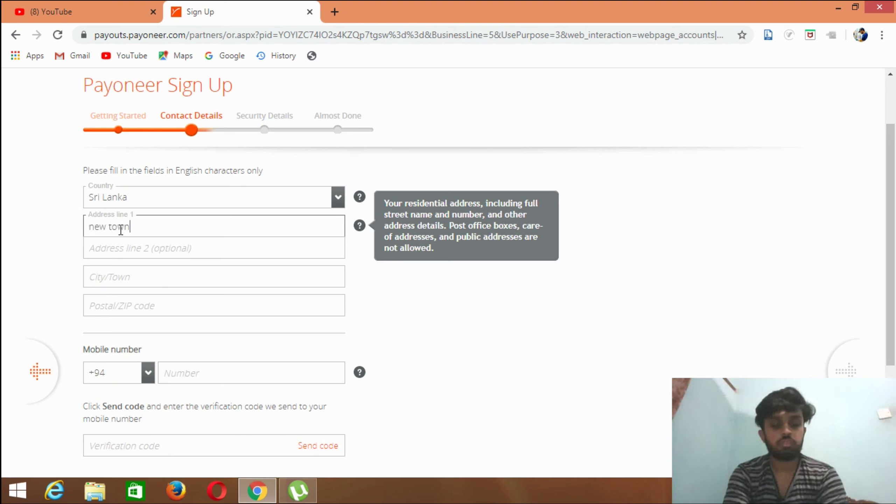
text( r)
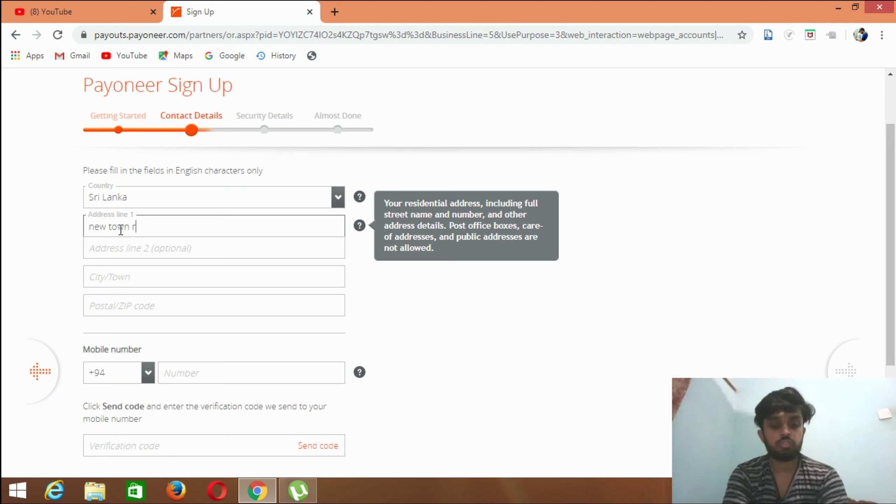
text(atnap)
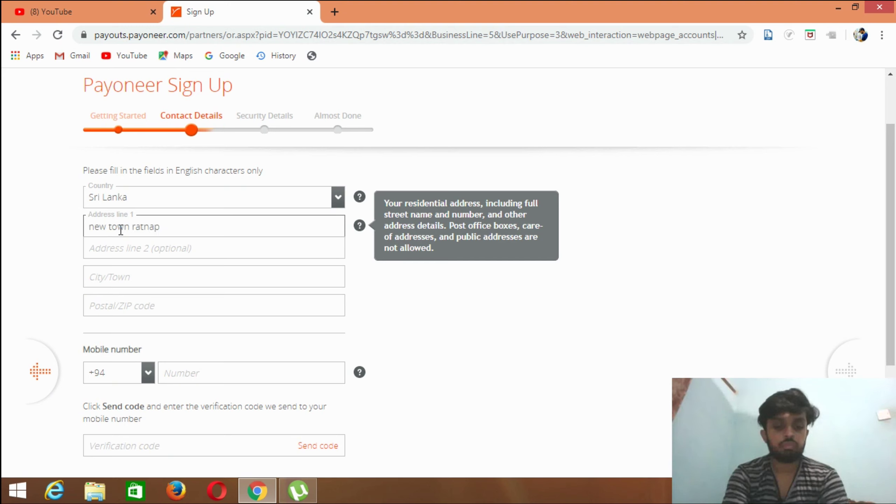
text(ura)
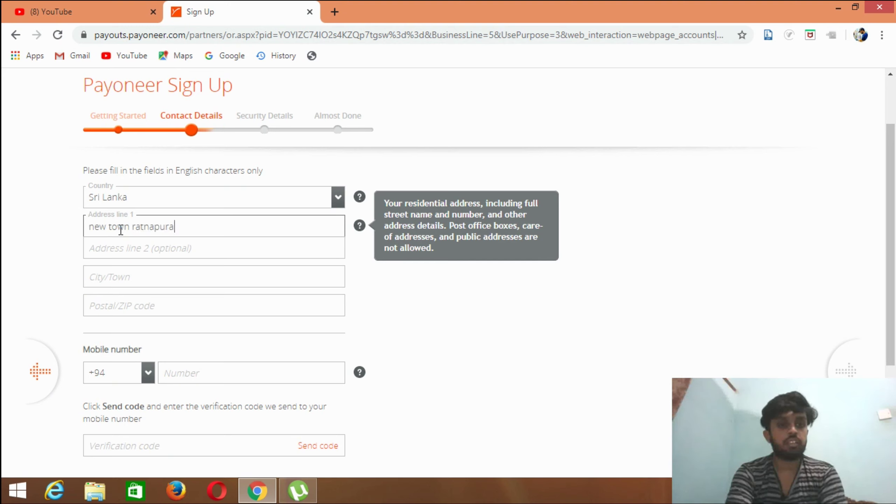
click(125, 277)
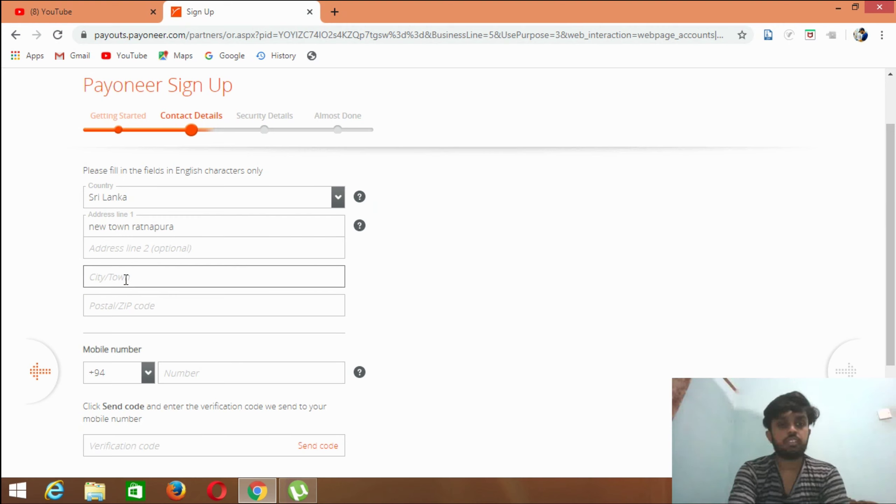
text(r)
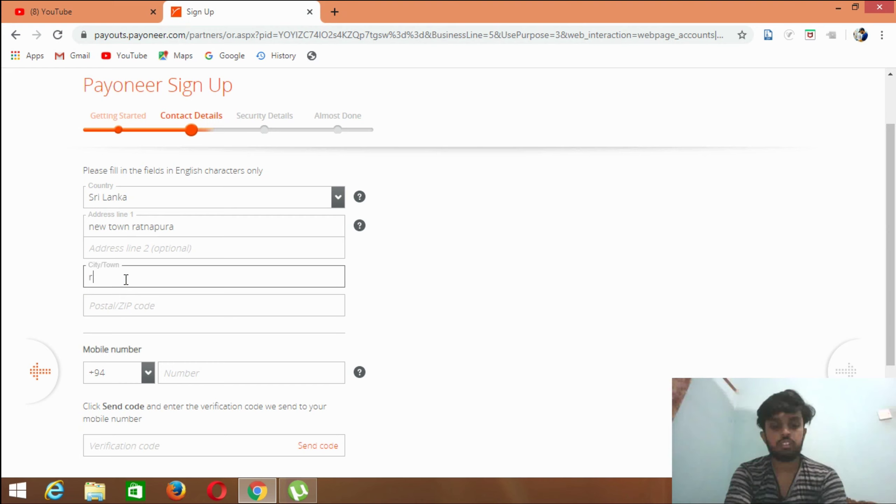
text(atnap)
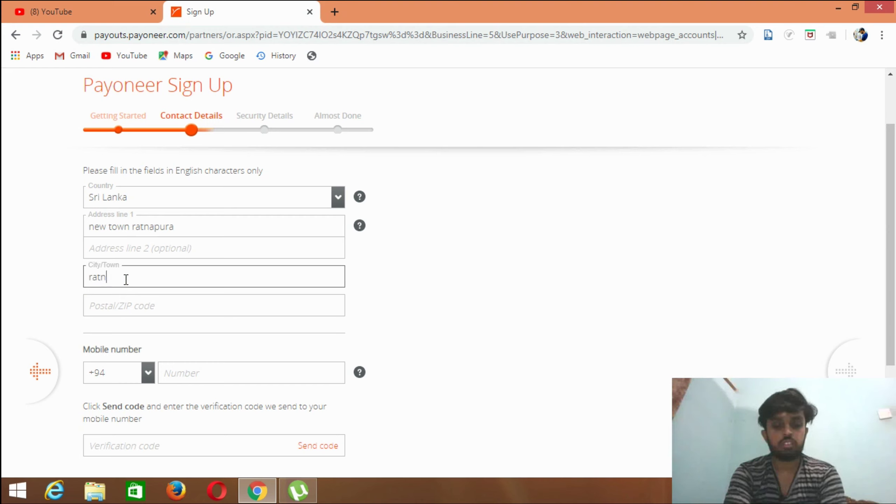
text(ura)
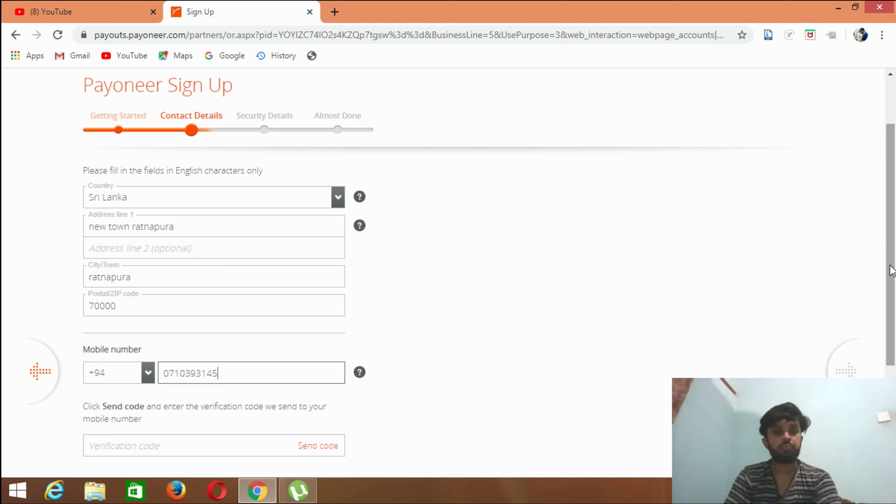
- Request the mobile verification code and advance to Security Details
drag(892, 271, 893, 300)
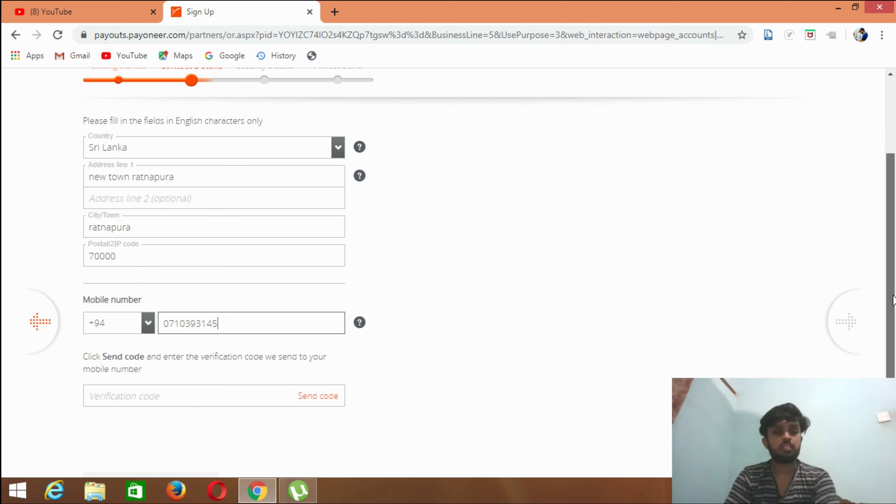
click(319, 405)
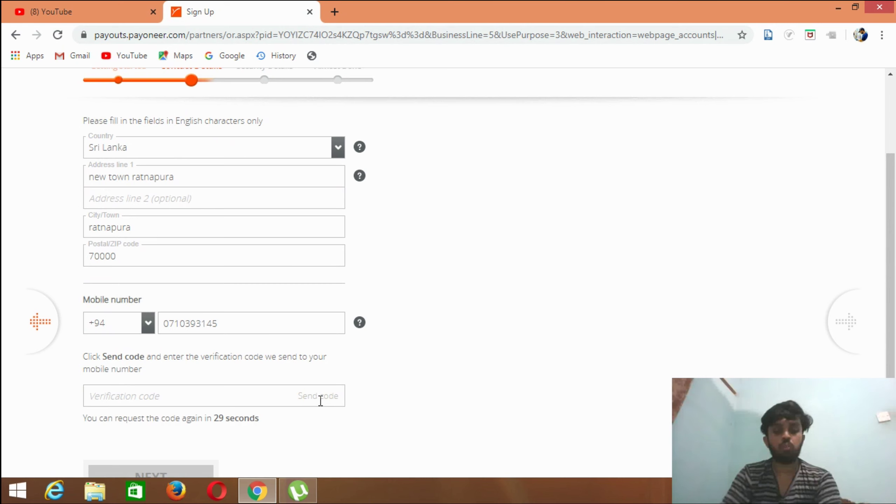
click(192, 470)
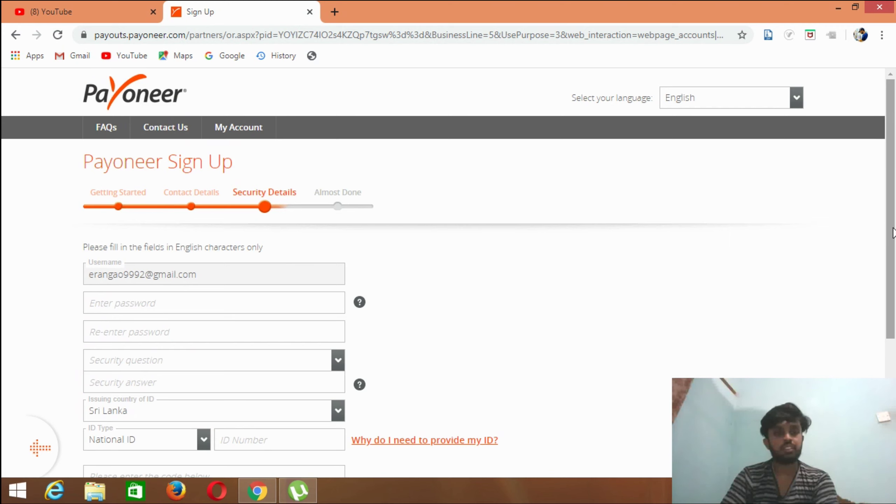
- Type the account password and re-enter it in the confirmation field
drag(893, 235, 890, 273)
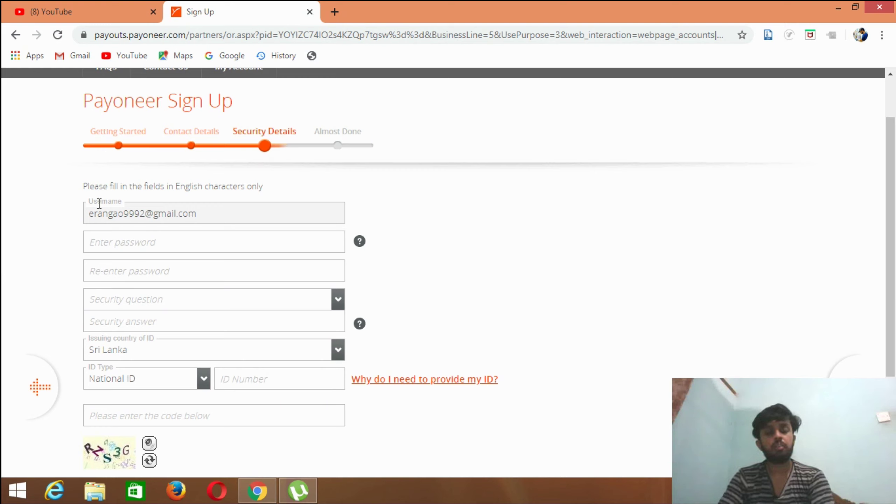
click(107, 243)
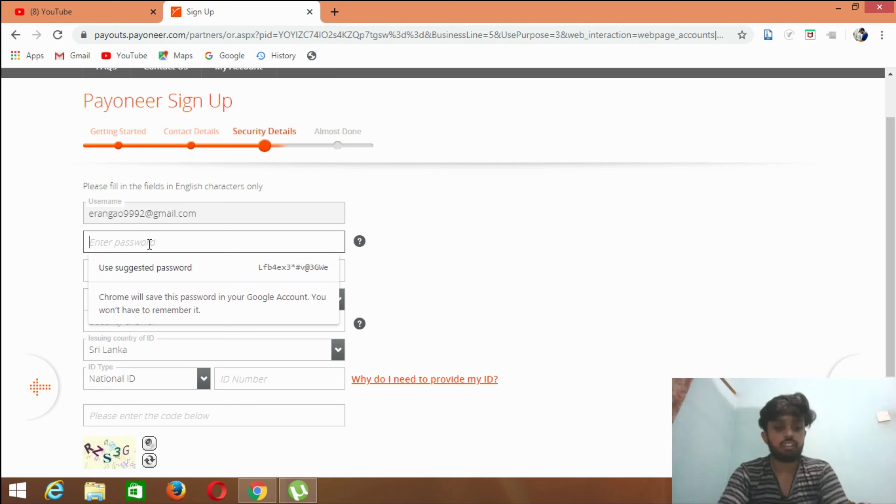
text(•••)
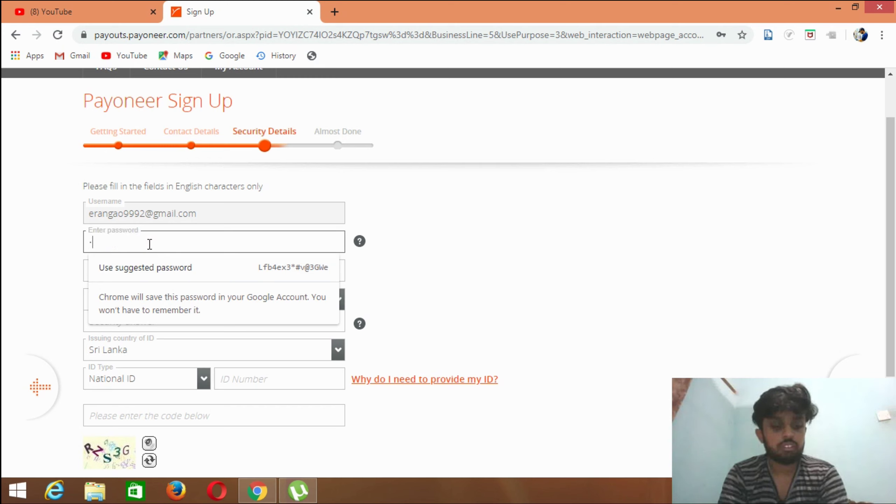
text(•••)
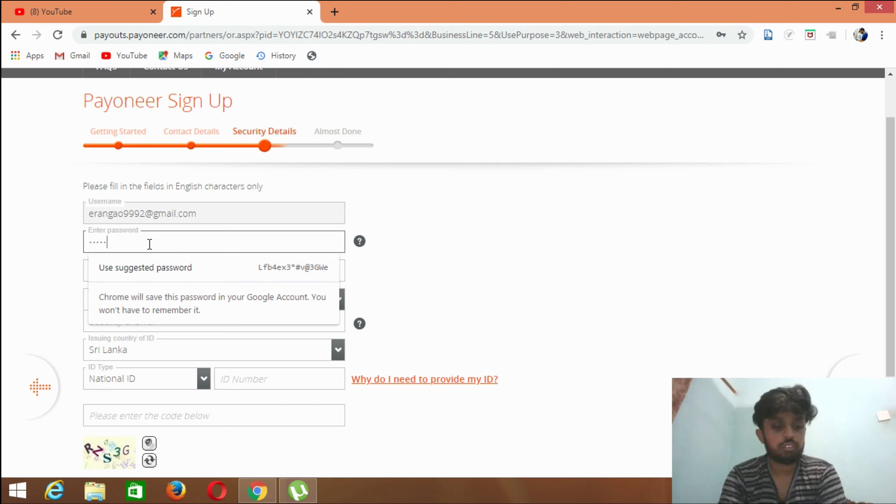
text(•••••)
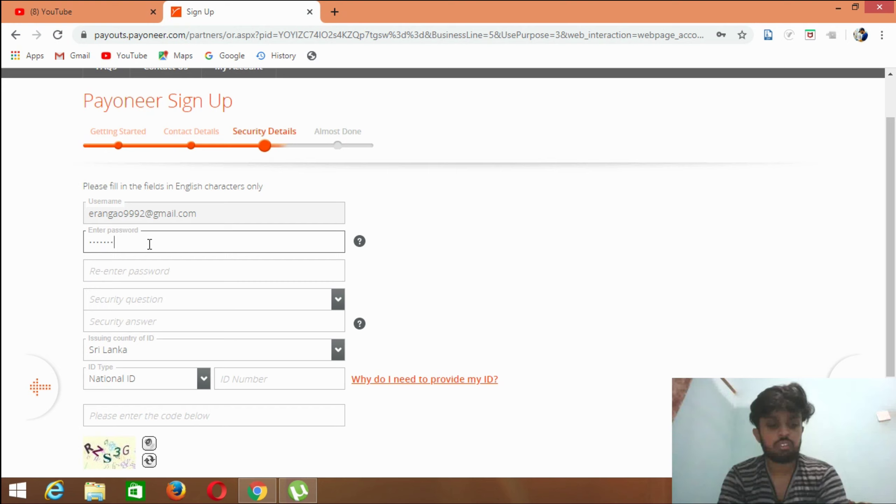
click(147, 271)
text(••••)
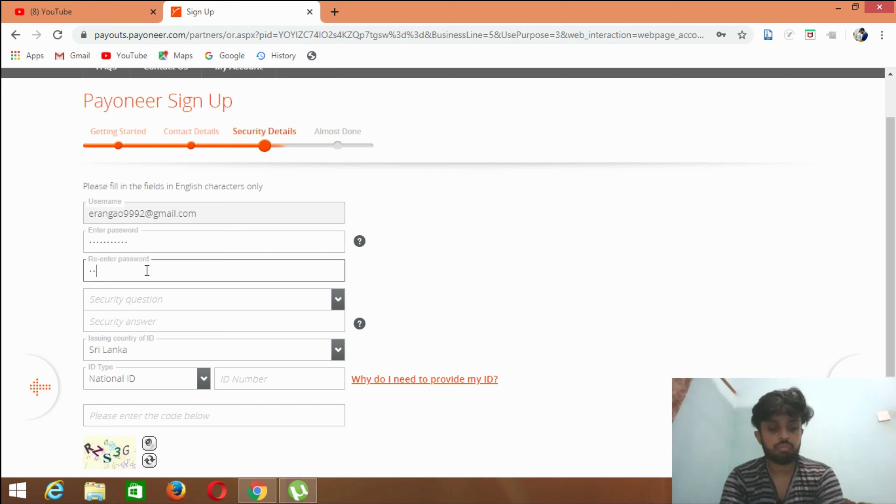
text(•••)
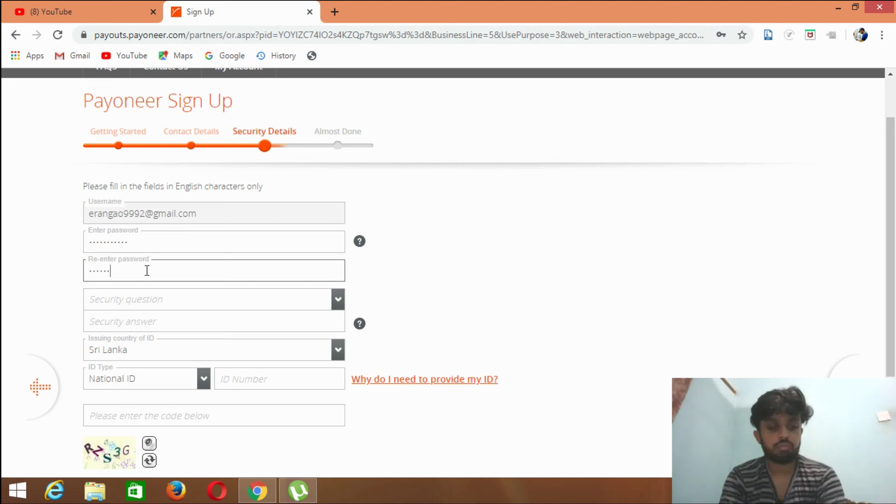
text(••••)
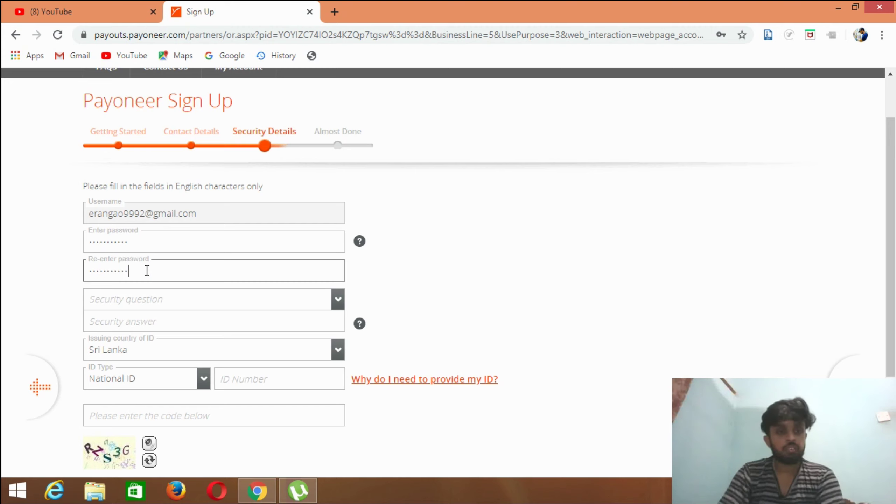
- Pick 'What is the first name of your eldest child?' from the Security question dropdown
click(144, 298)
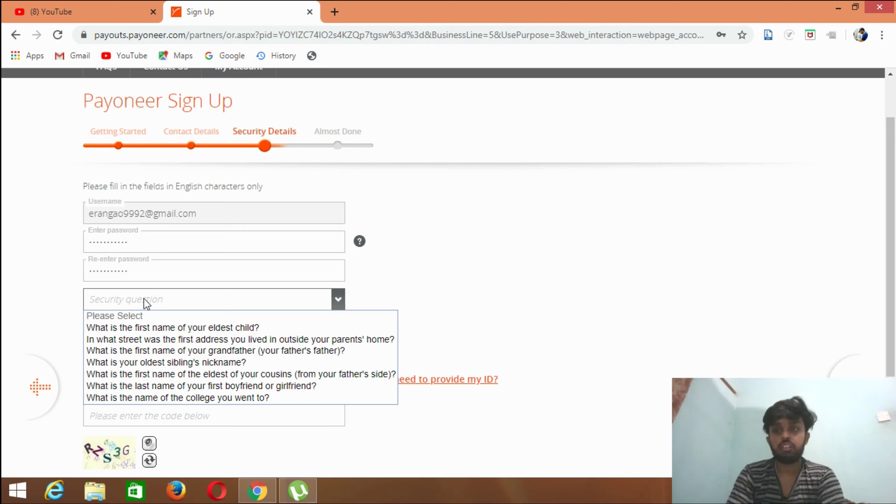
drag(891, 290, 887, 338)
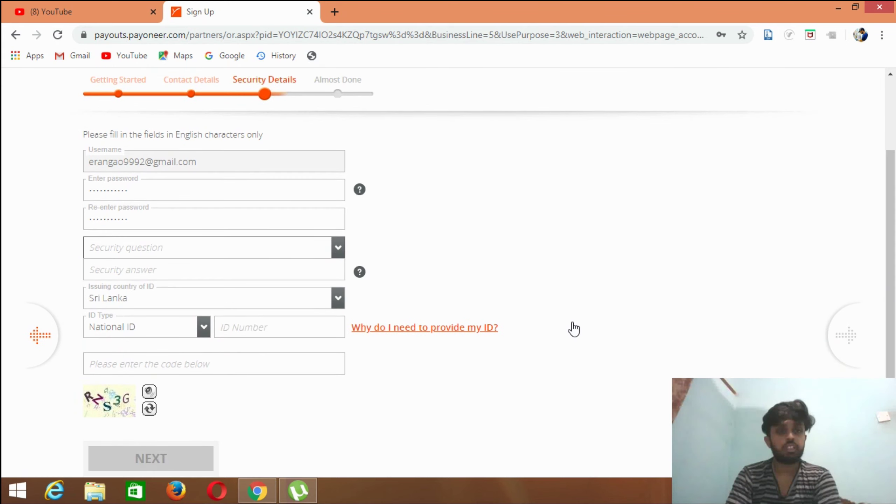
click(339, 248)
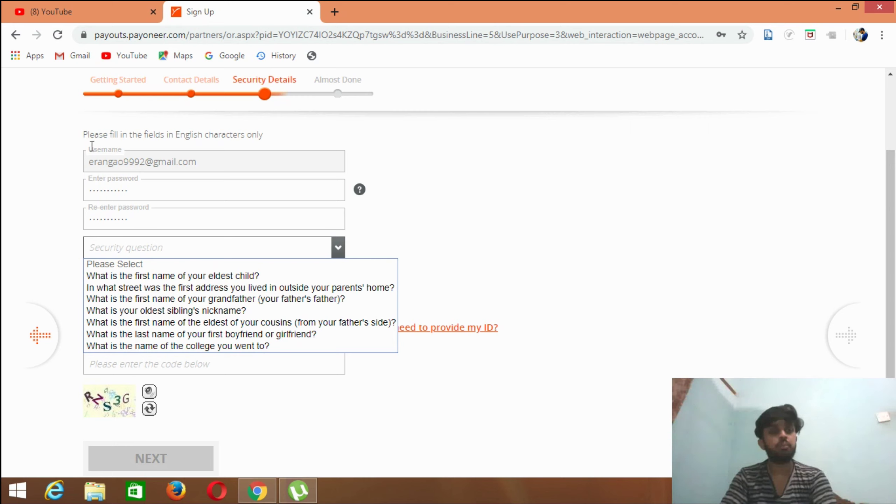
click(84, 161)
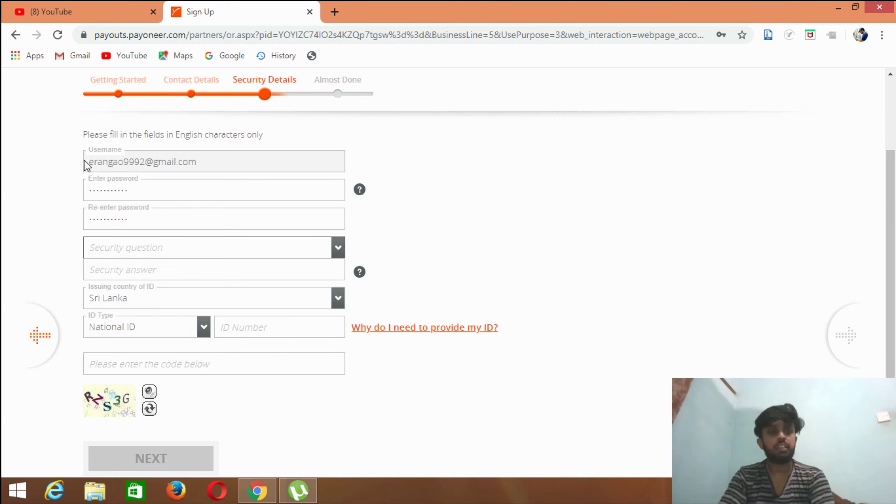
click(159, 250)
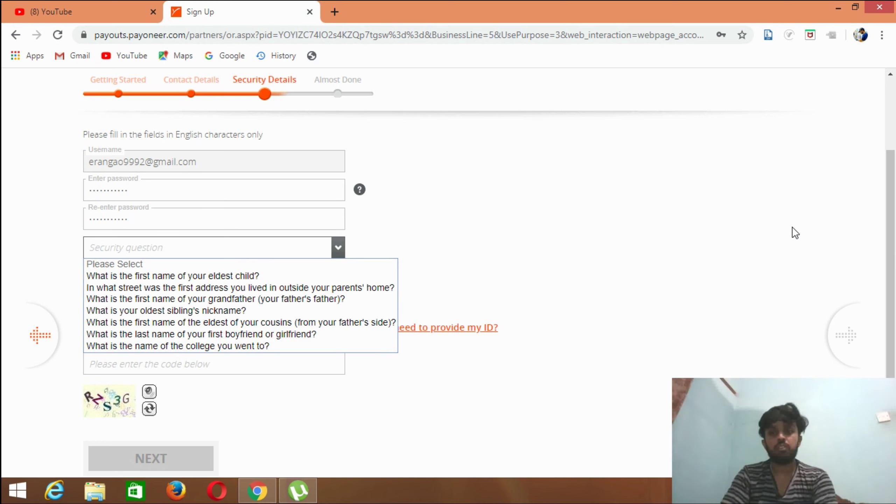
drag(891, 227, 892, 234)
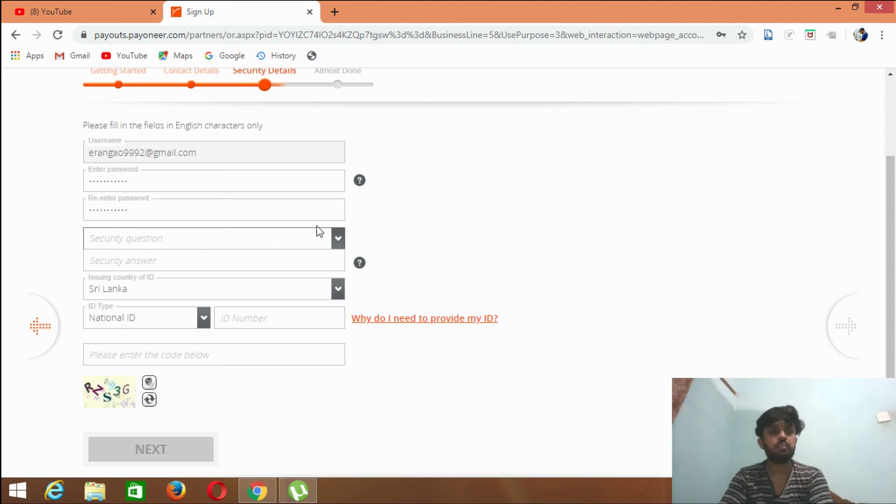
click(218, 208)
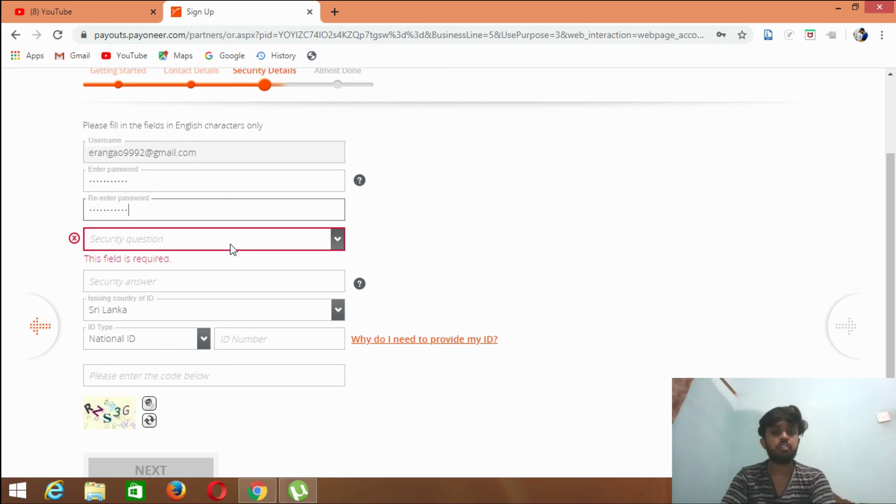
click(337, 239)
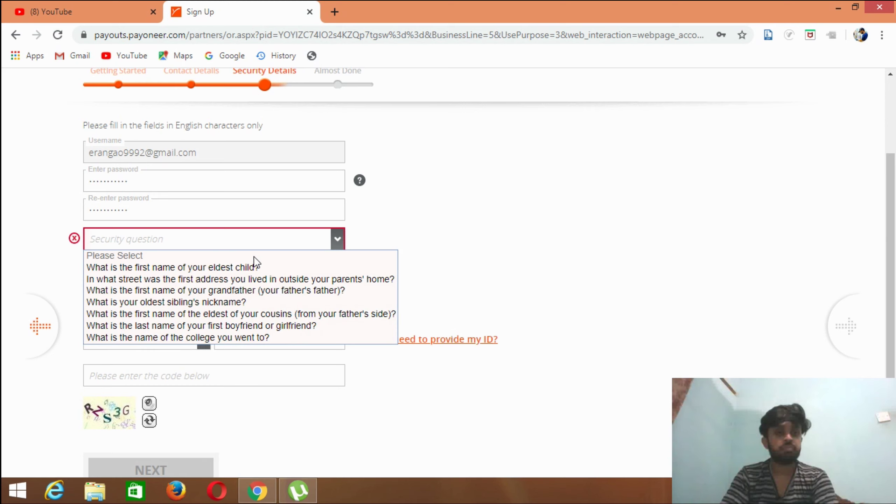
click(218, 269)
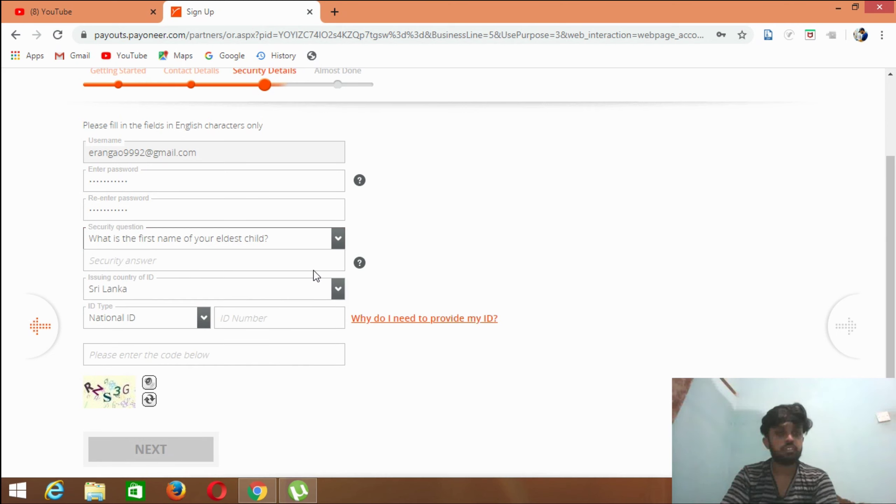
- Enter the security answer and confirm Sri Lanka as the ID issuing country
click(260, 263)
text(sd)
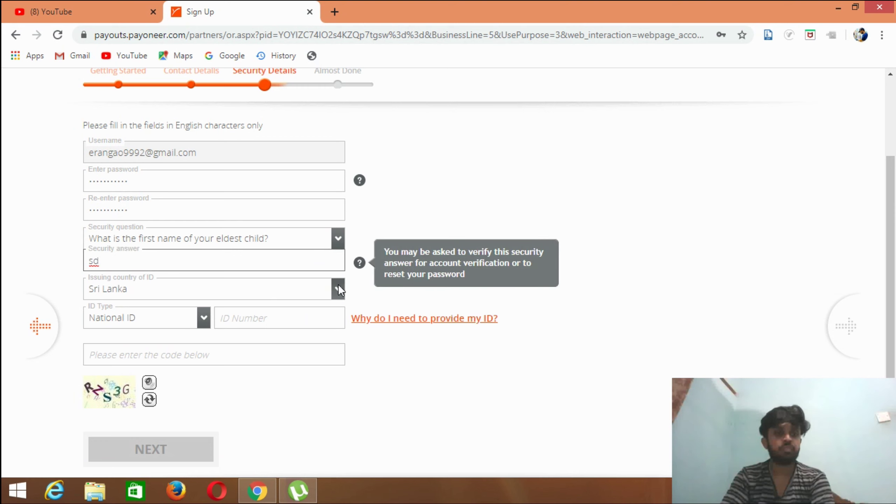
click(338, 287)
click(338, 287)
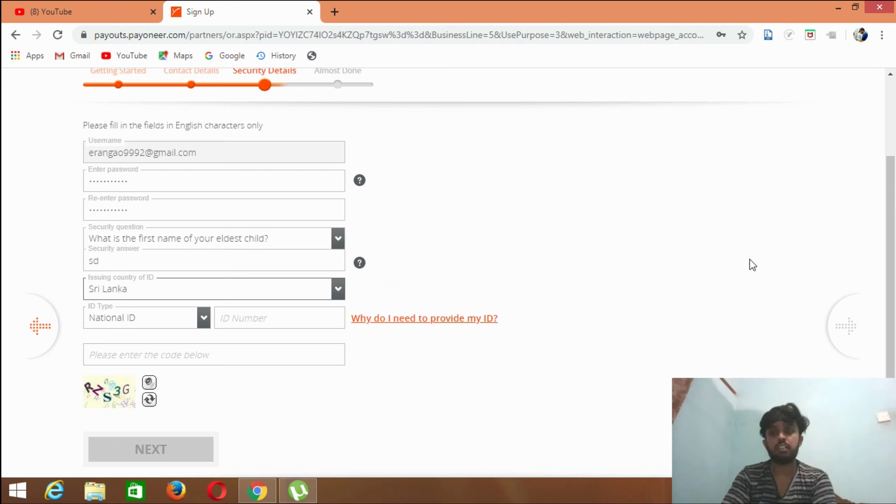
scroll(891, 270, down, 1)
drag(891, 272, 890, 284)
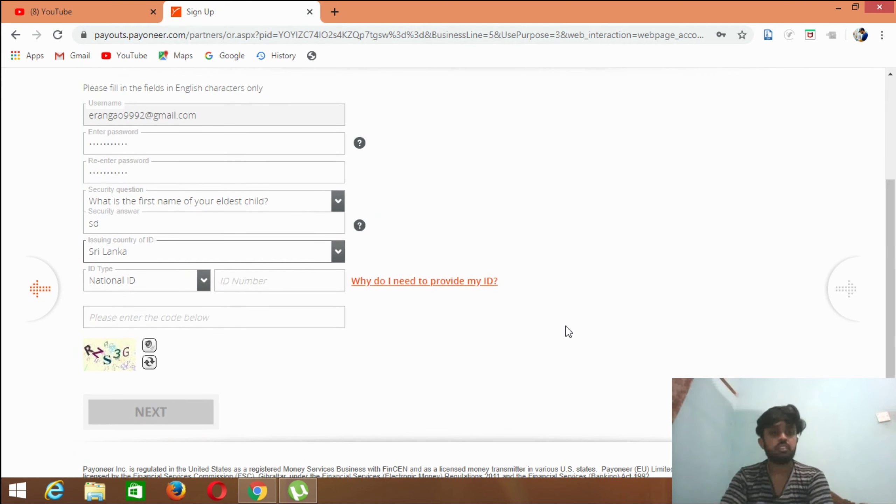
click(232, 281)
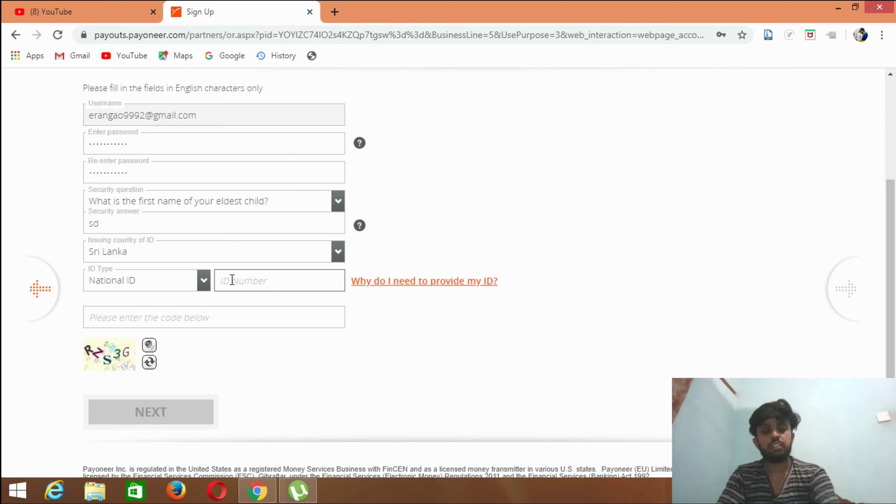
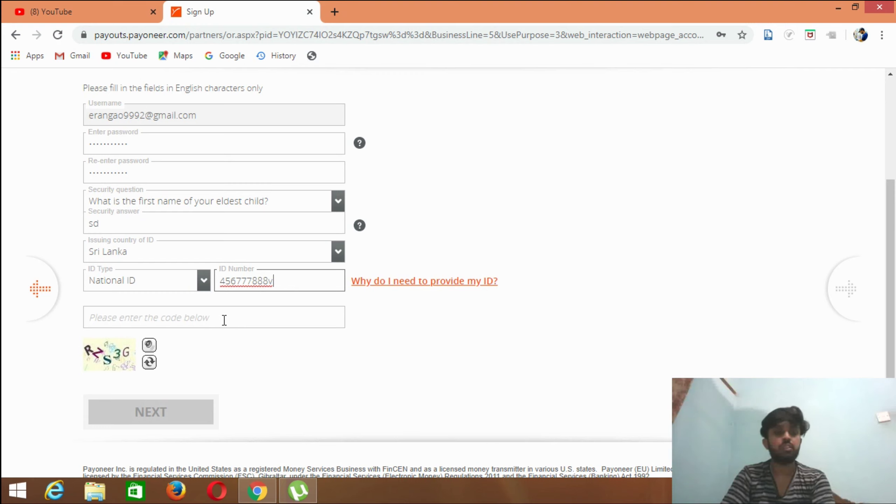
- Enter the National ID number, then place the cursor in the captcha field
click(137, 318)
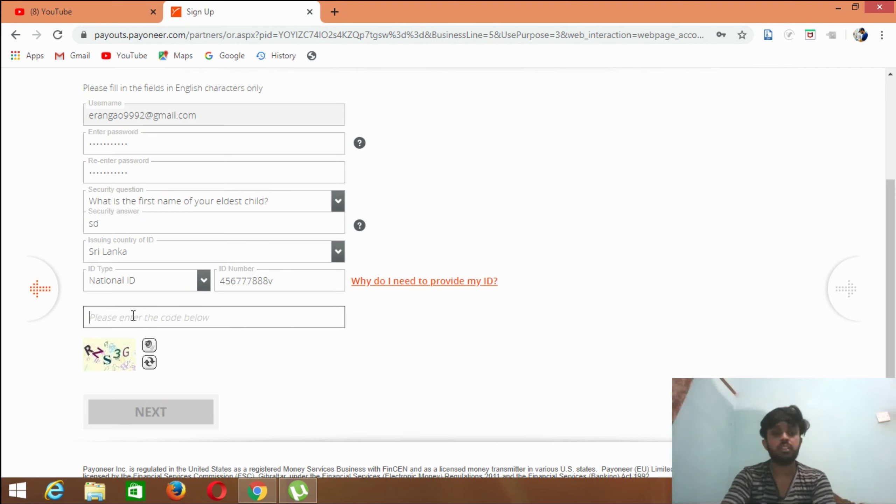
- Enter the captcha code and submit Security Details to reach the Almost Done bank form
text(RZS3G)
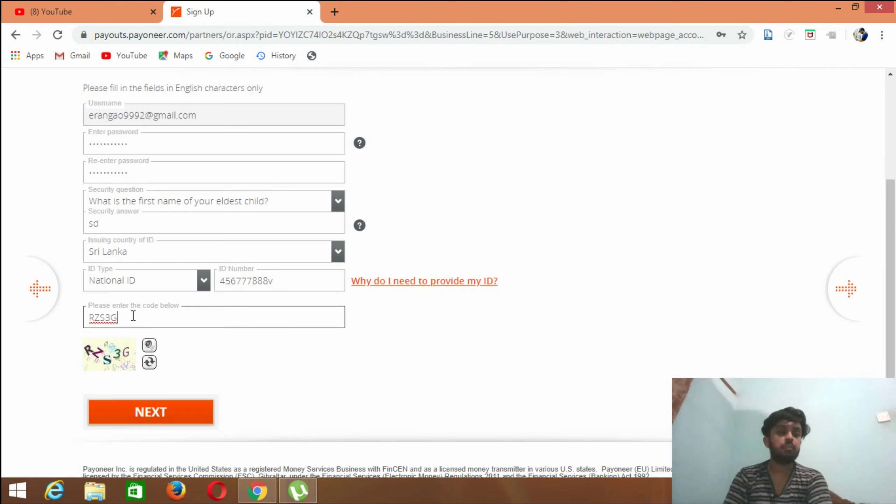
click(164, 414)
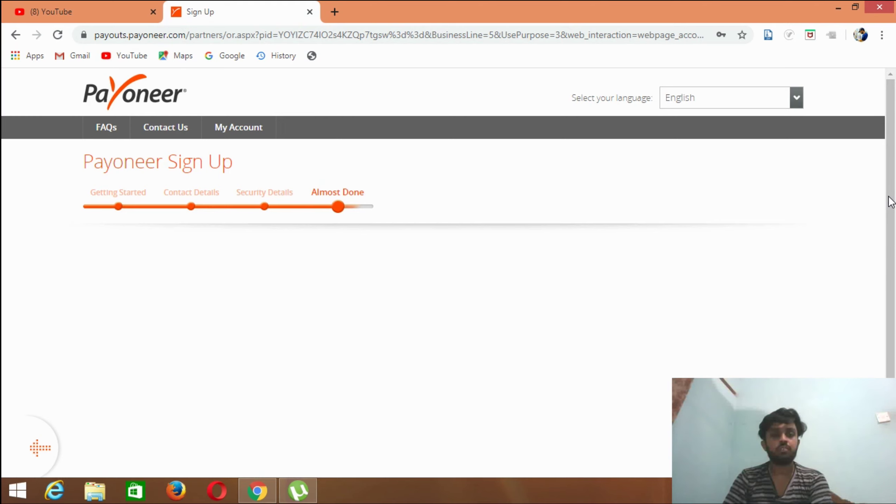
drag(891, 201, 894, 332)
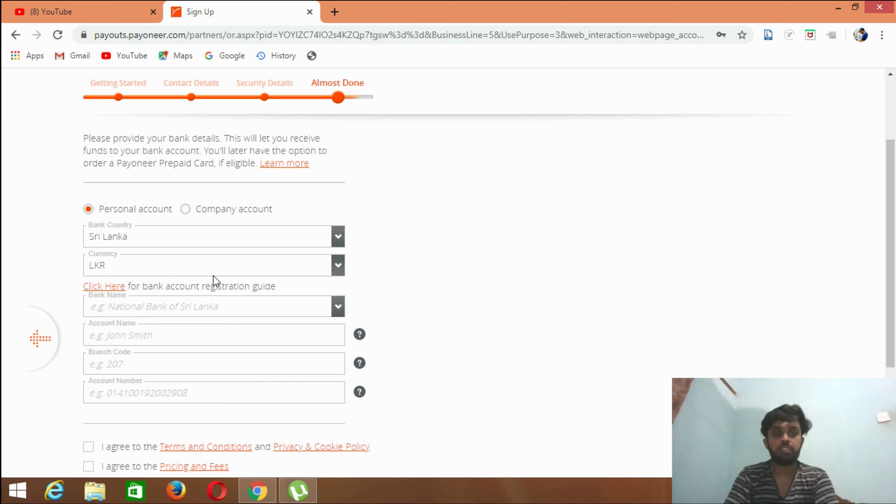
drag(892, 244, 891, 264)
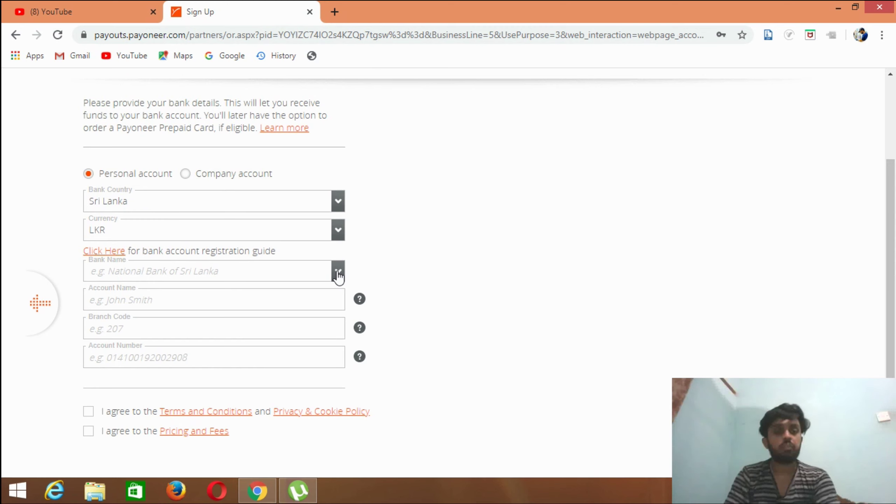
- Choose Bank Of Ceylon from the Bank Name dropdown
click(338, 272)
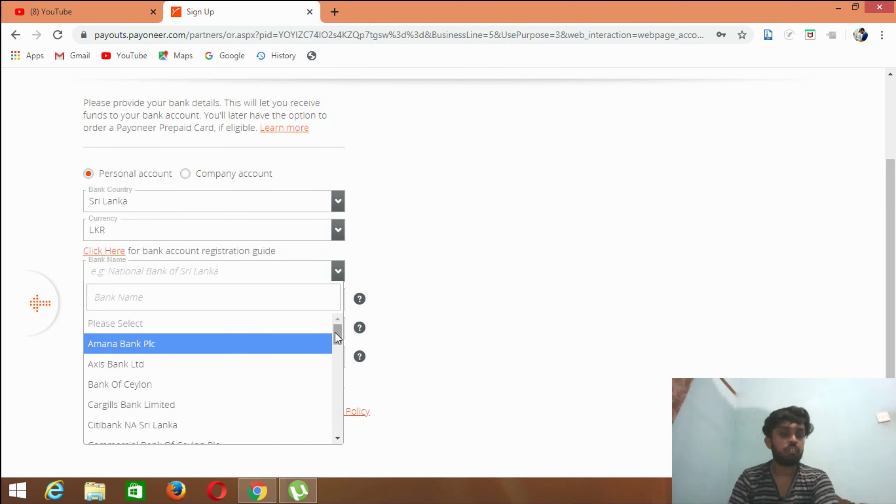
drag(336, 333, 334, 340)
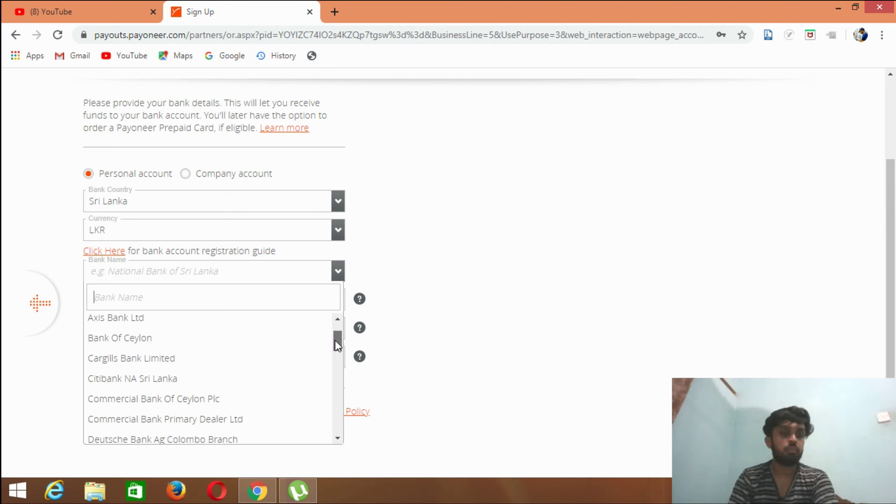
click(157, 339)
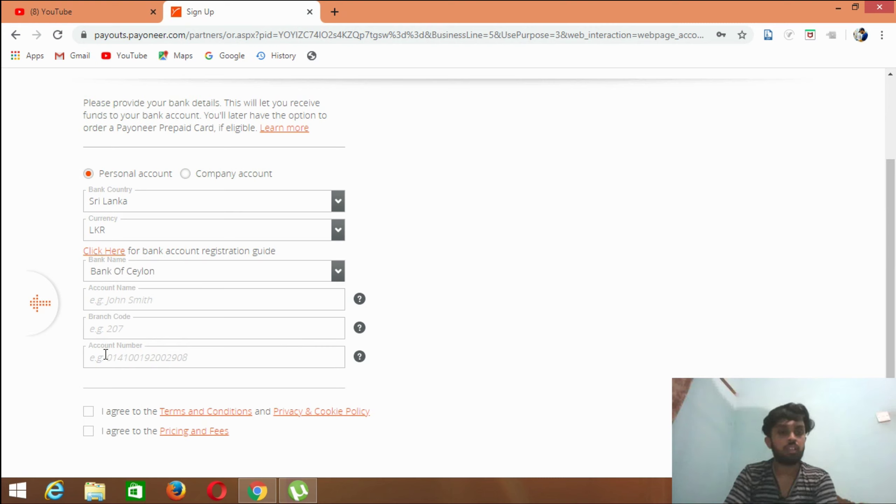
- Enter the account holder's name, branch code 333 and the bank account number, then tick the Terms agreement
click(100, 301)
text(gdgdh)
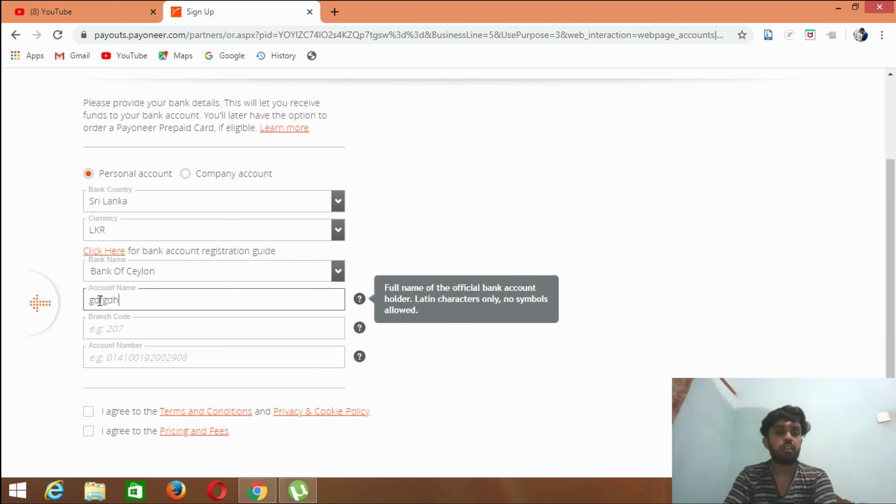
click(117, 330)
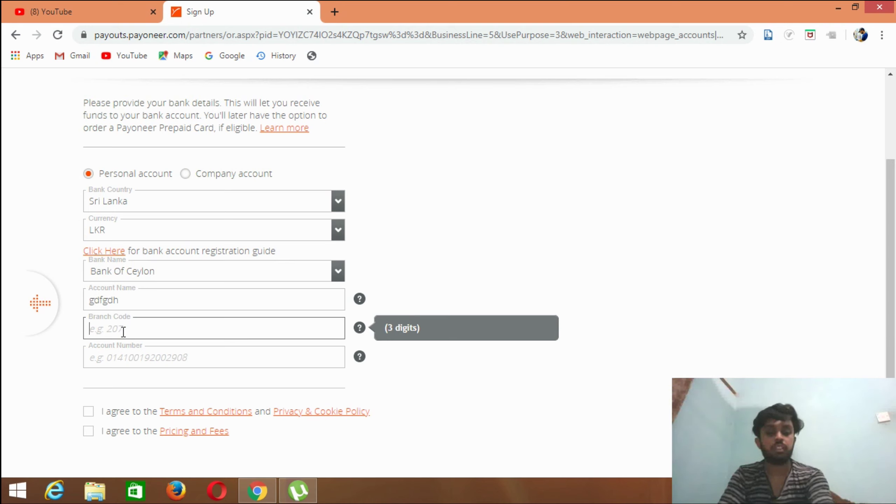
text(333)
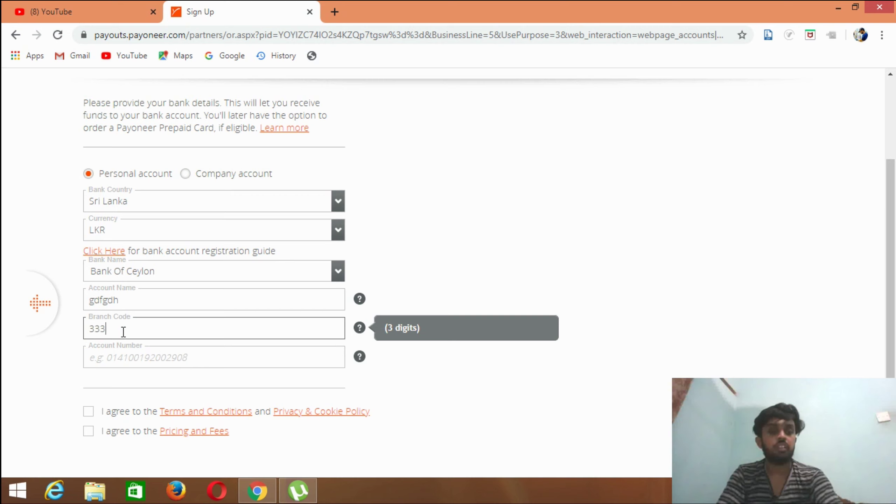
click(118, 356)
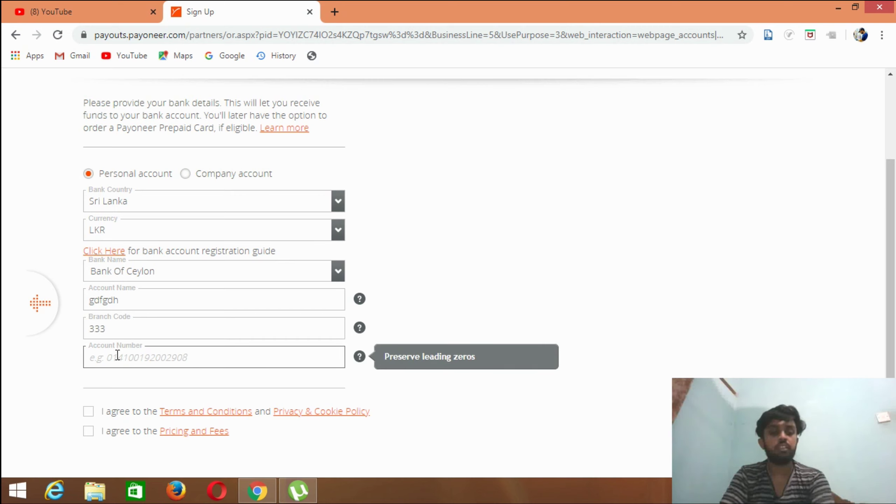
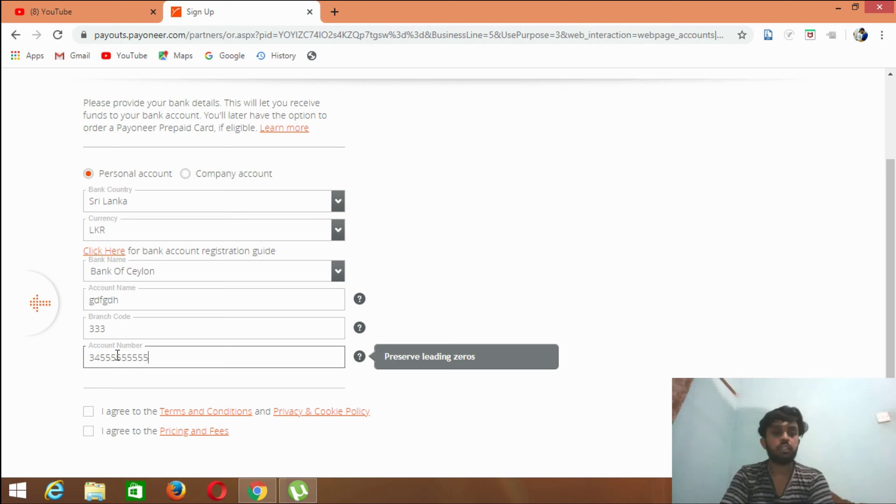
click(88, 411)
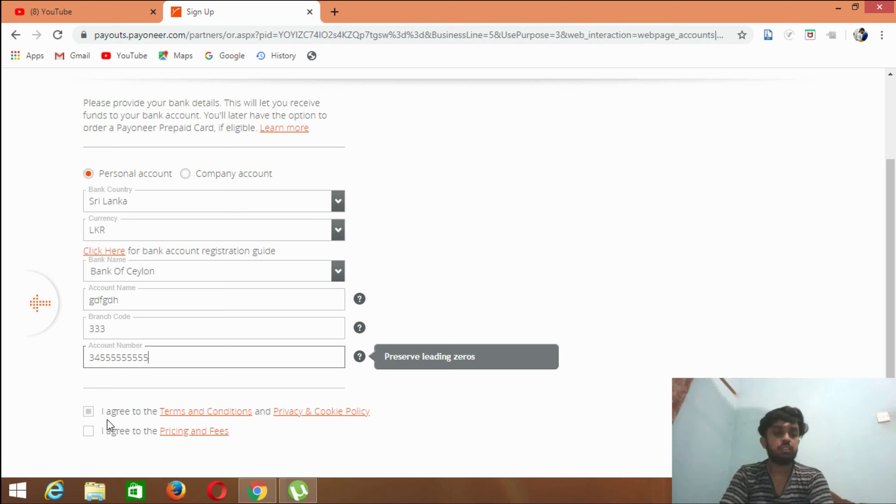
- Tick the Terms and Conditions and Pricing and Fees boxes, then scroll down to Submit
click(89, 412)
click(89, 431)
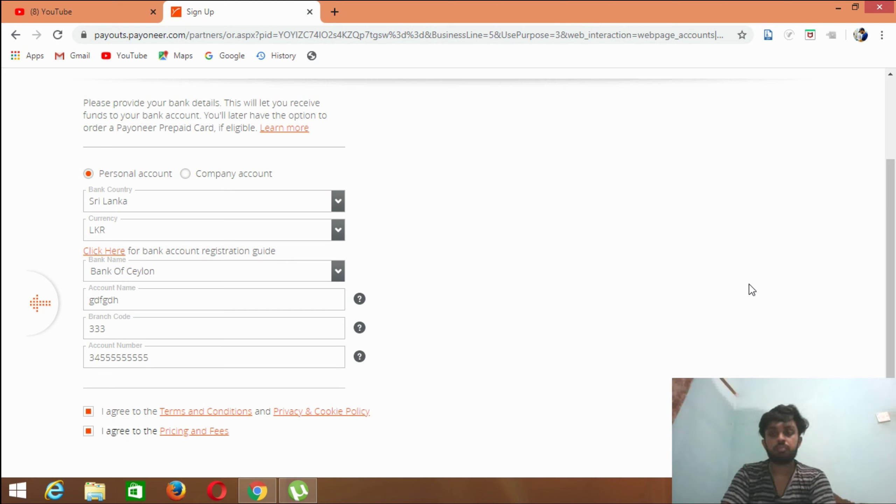
drag(891, 292, 891, 340)
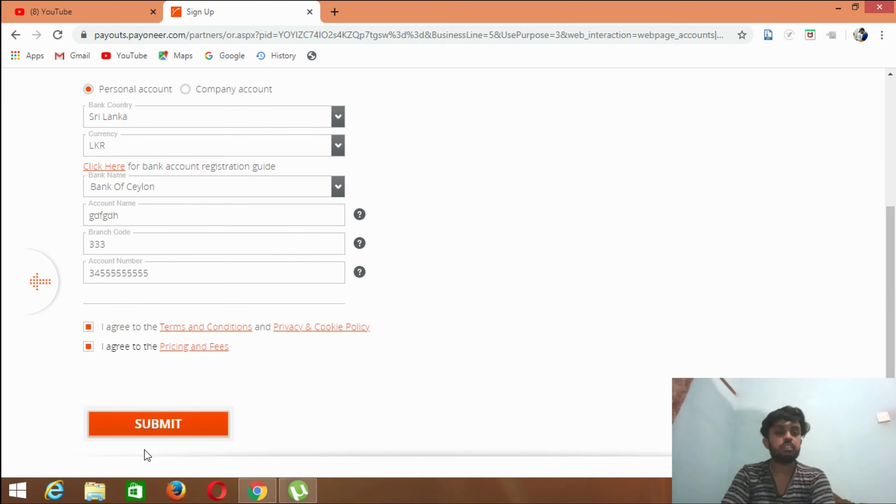